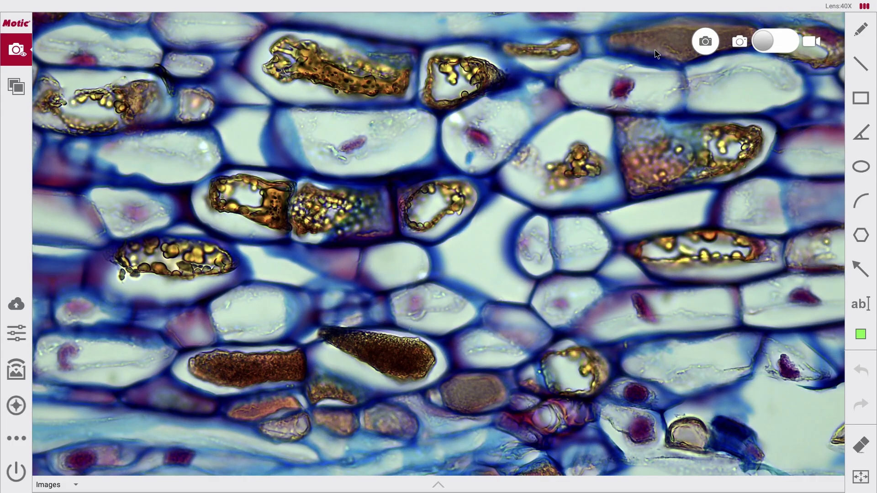
# Capture a still photo, then record a short video clip of the live view
pyautogui.click(706, 44)
pyautogui.click(787, 43)
pyautogui.click(707, 43)
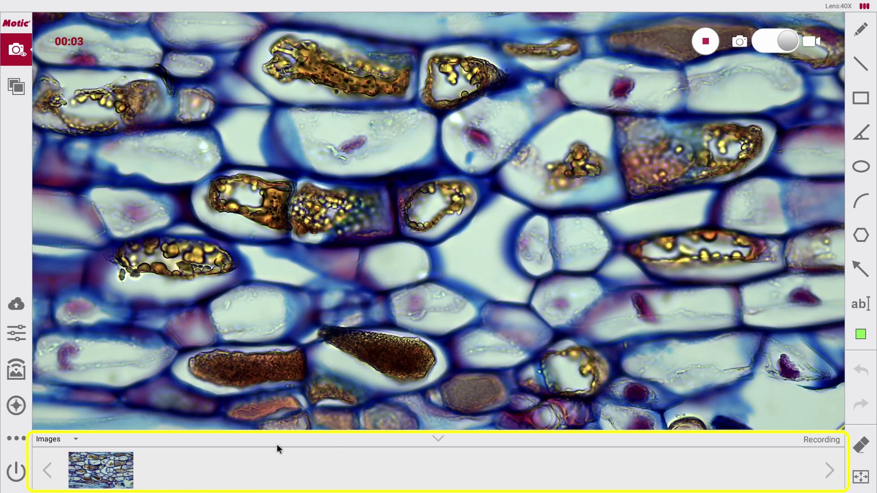
pyautogui.click(704, 40)
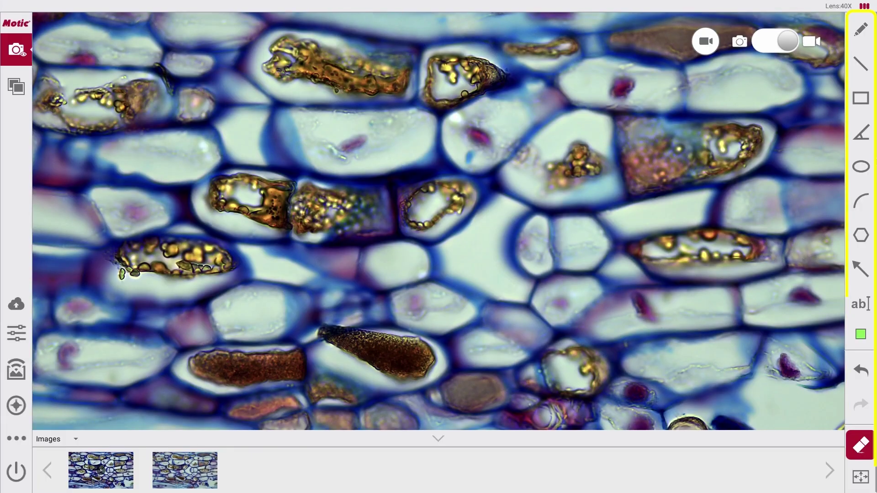
pyautogui.click(861, 98)
# Draw a 40×40 µm rectangle R1, move it up-left, and add a 57.3° angle measurement
pyautogui.moveTo(393, 201); pyautogui.dragTo(484, 293)
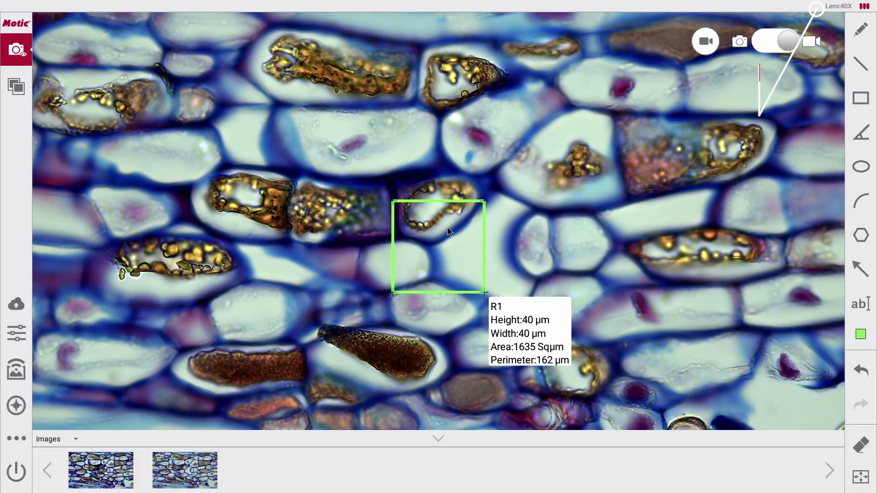
pyautogui.moveTo(447, 226); pyautogui.dragTo(293, 149)
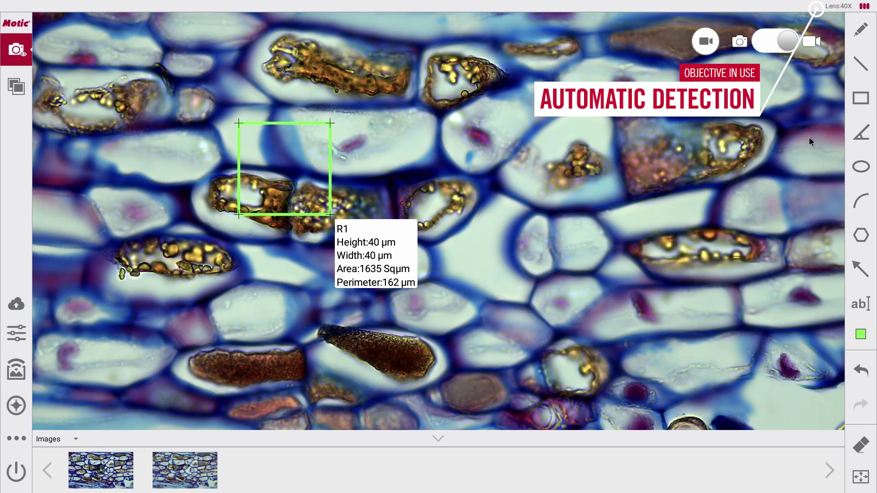
pyautogui.click(859, 137)
pyautogui.click(439, 246)
pyautogui.click(530, 247)
pyautogui.click(502, 183)
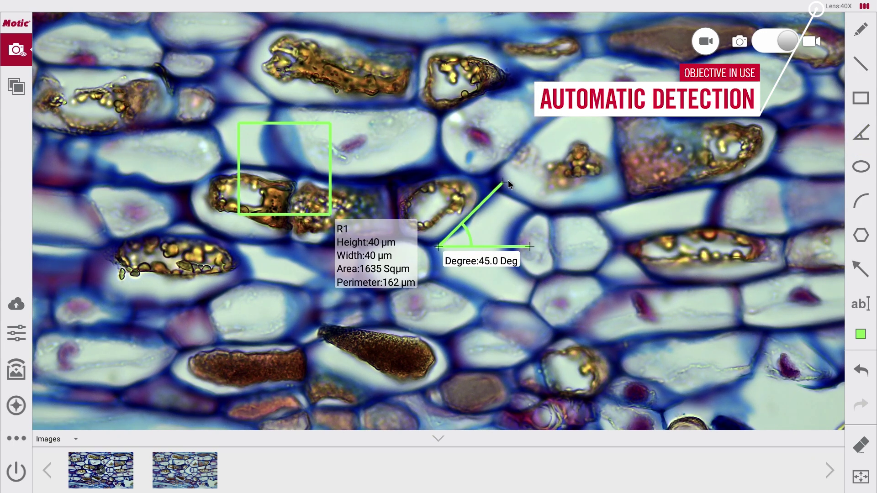
pyautogui.moveTo(508, 184); pyautogui.dragTo(505, 164)
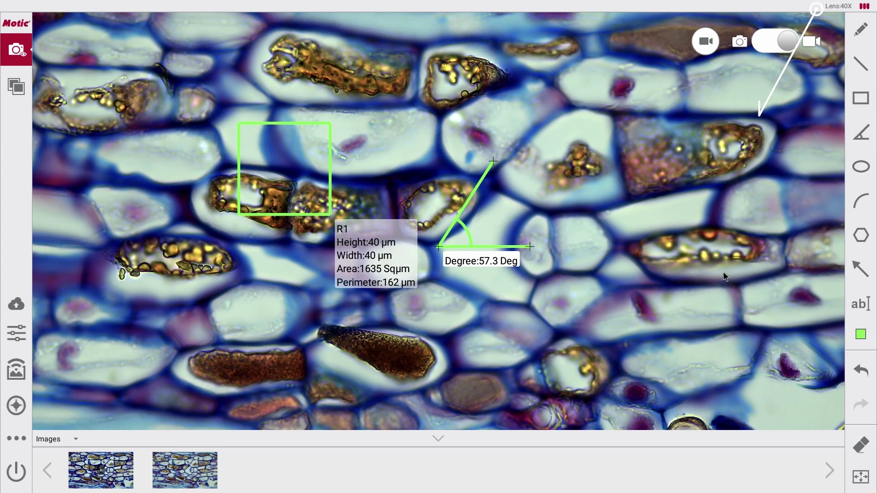
# Start a text annotation on the view, then cancel it
pyautogui.click(615, 251)
pyautogui.click(584, 229)
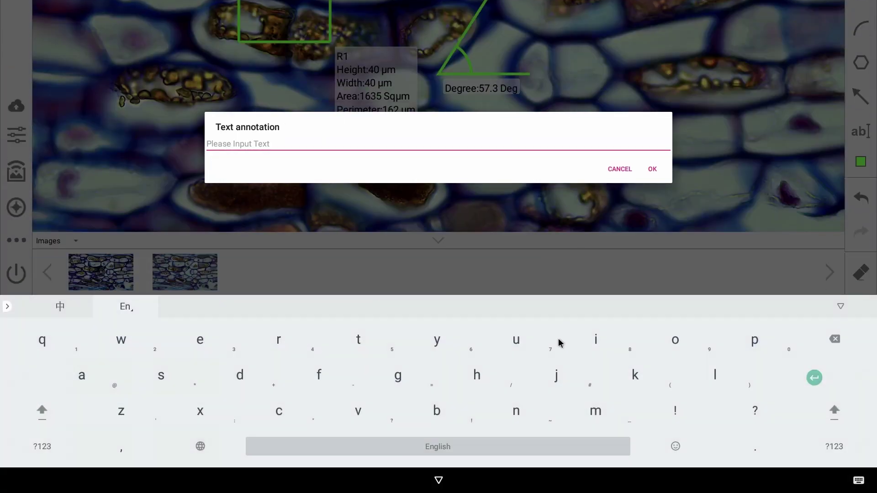
pyautogui.click(625, 170)
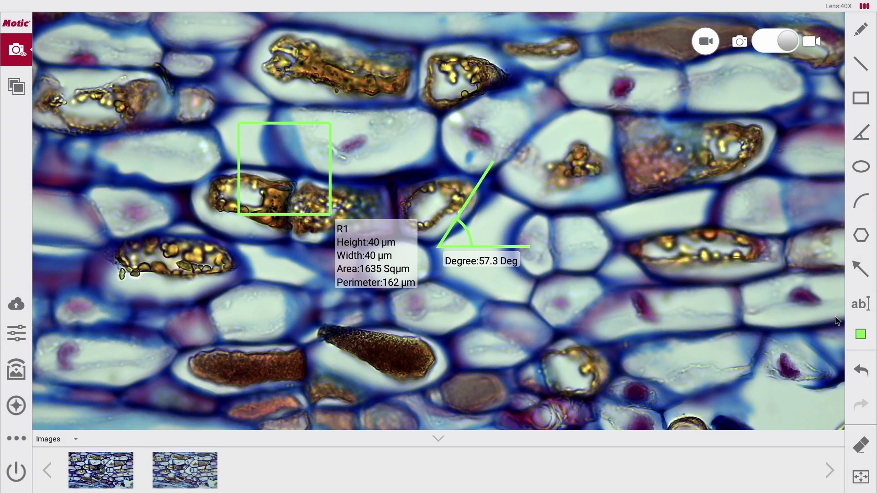
# Set the annotation colour to red, then erase the 57.3° angle measurement
pyautogui.click(860, 333)
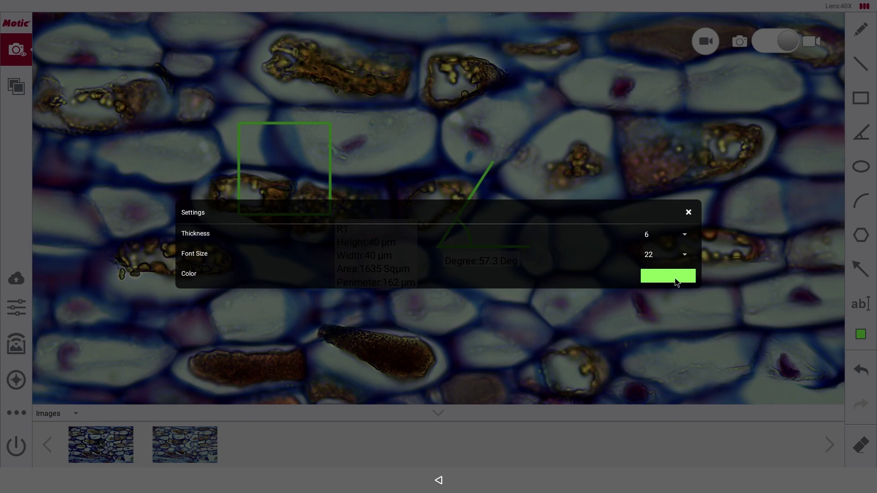
pyautogui.click(676, 277)
pyautogui.click(404, 211)
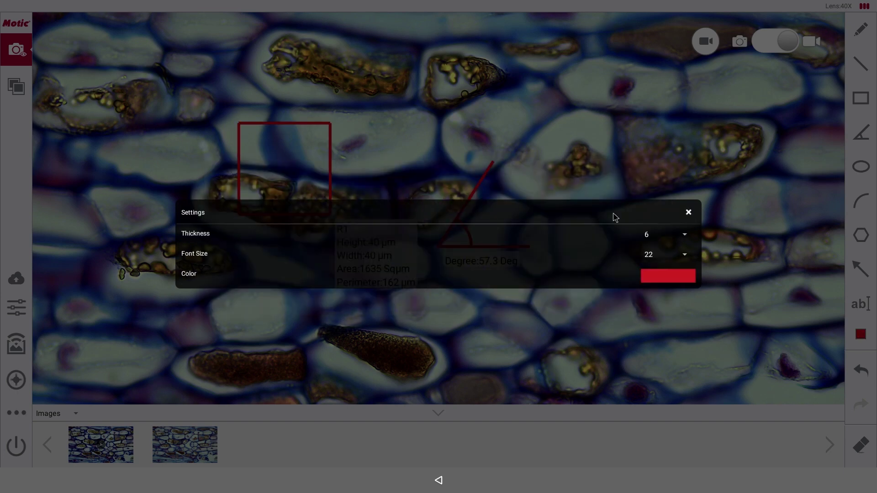
pyautogui.click(688, 212)
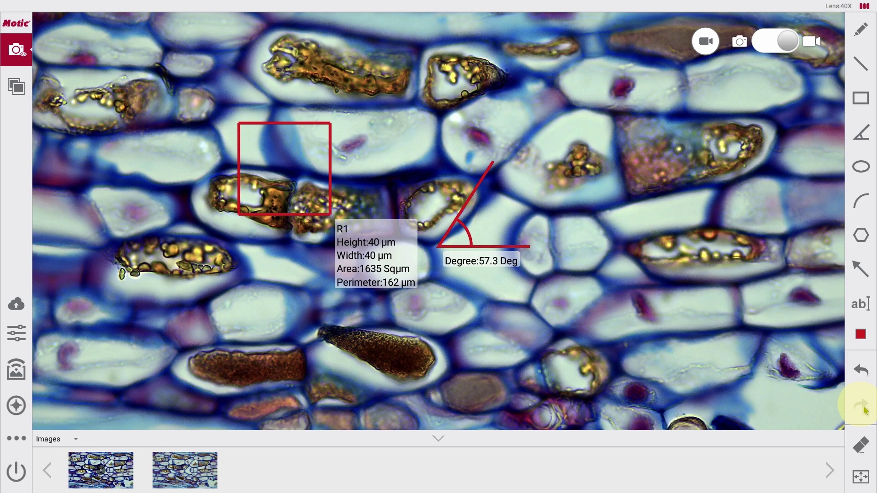
pyautogui.click(864, 445)
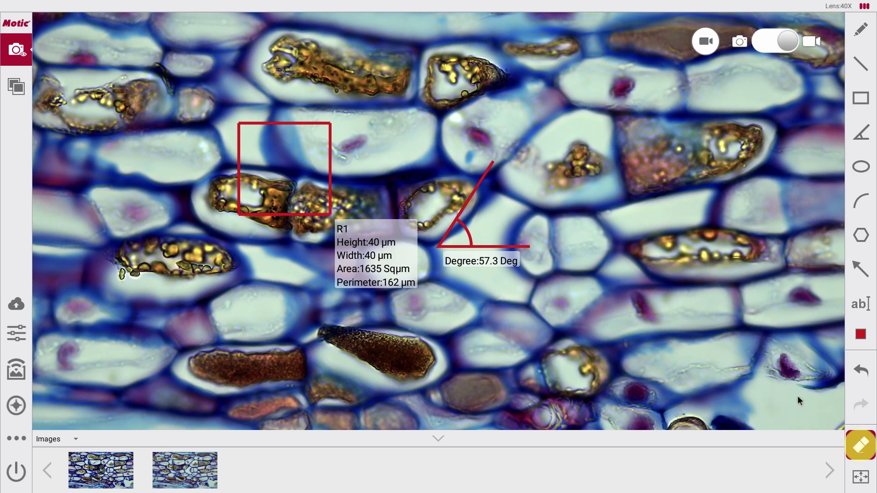
pyautogui.click(454, 206)
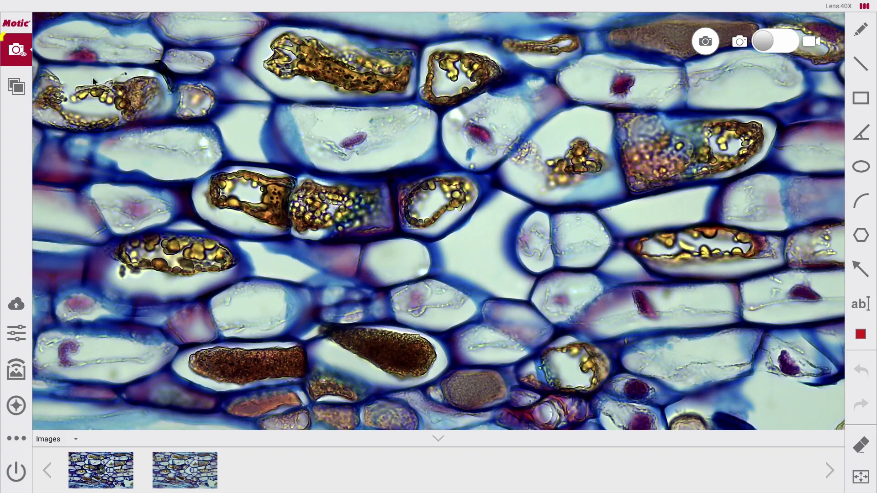
pyautogui.click(16, 85)
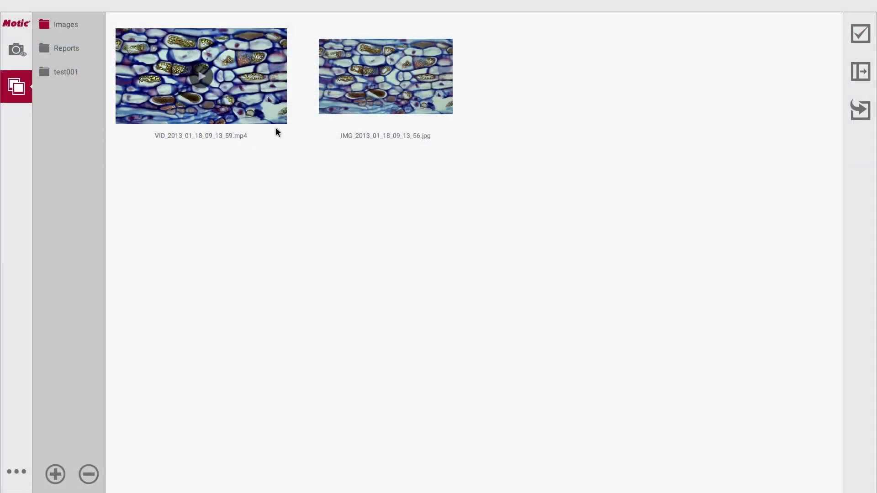
pyautogui.click(333, 93)
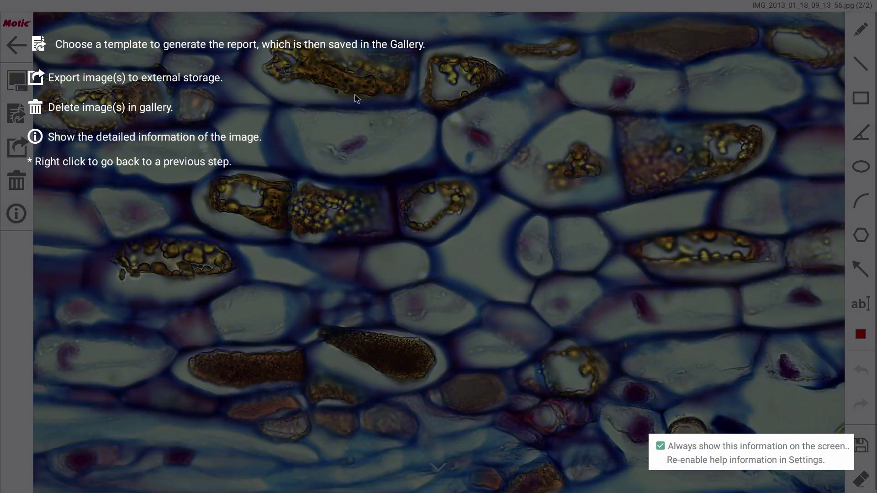
pyautogui.click(870, 133)
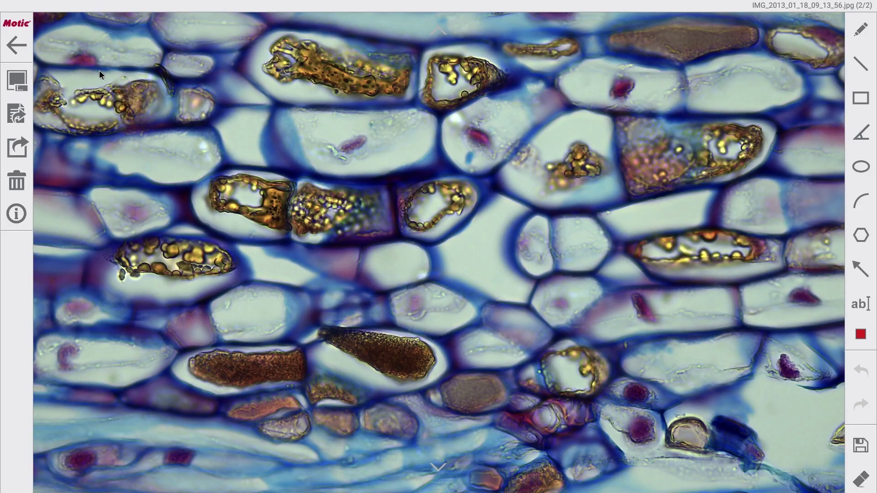
pyautogui.click(16, 79)
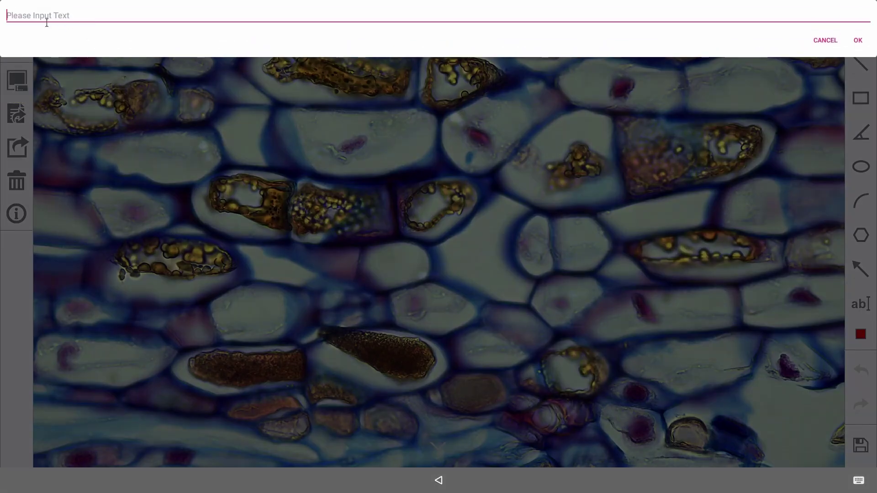
pyautogui.click(59, 115)
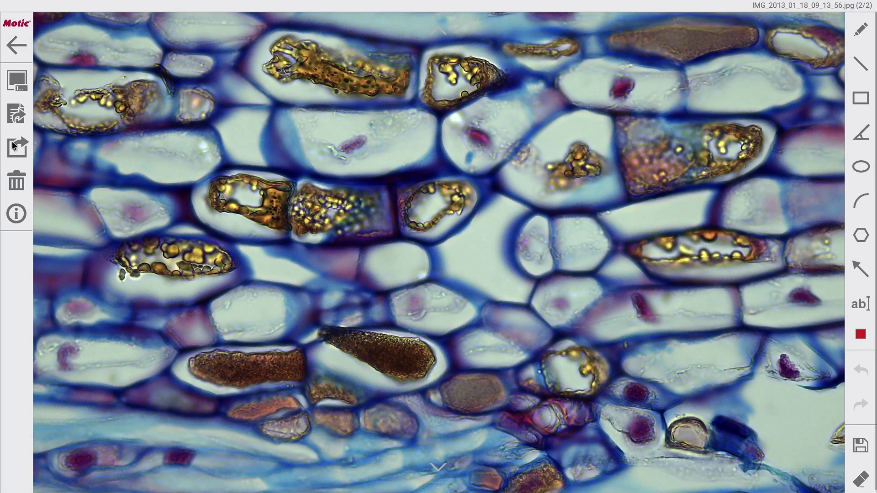
pyautogui.click(18, 155)
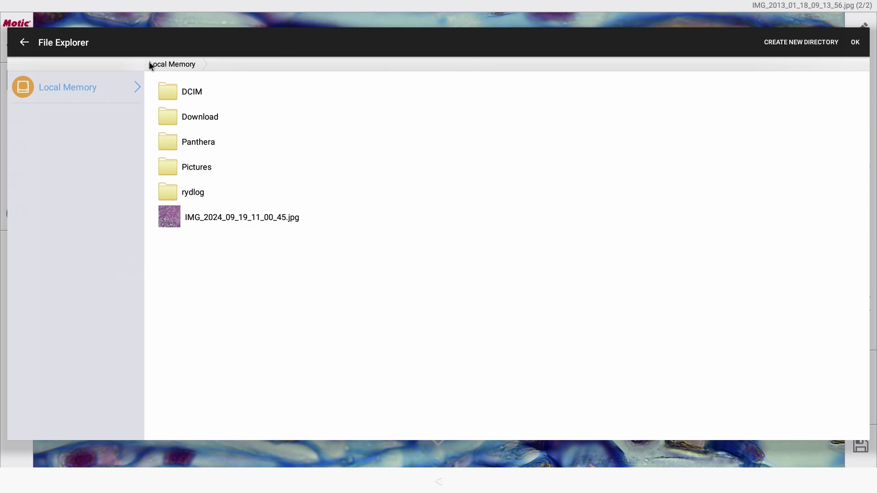
pyautogui.click(35, 42)
pyautogui.click(17, 181)
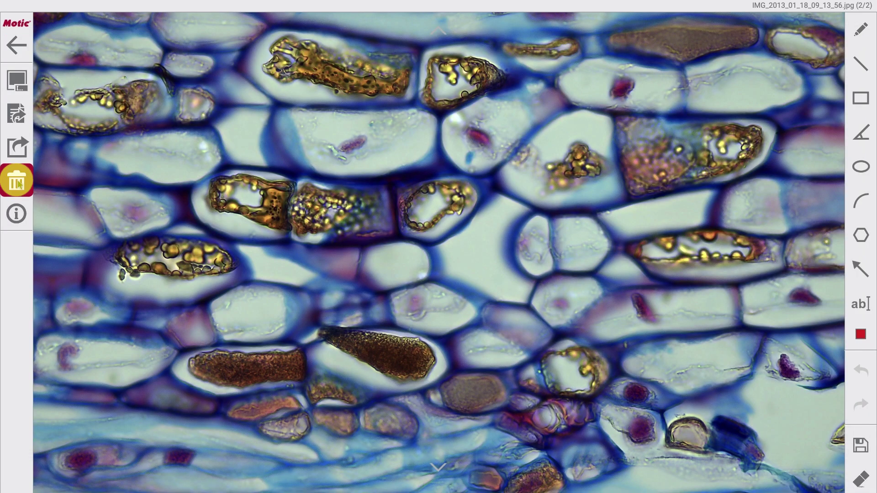
pyautogui.click(607, 256)
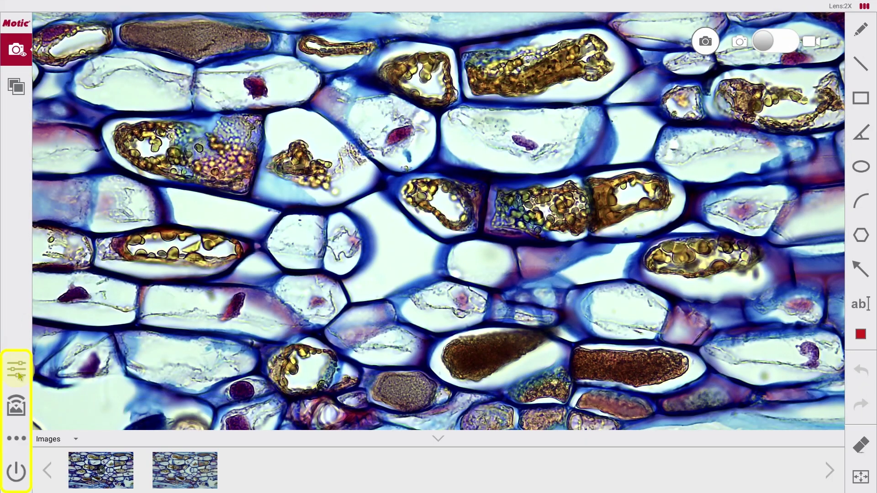
# Set live-view Brightness to 116 in the camera panel, viewing Advanced then returning to Basic
pyautogui.click(20, 375)
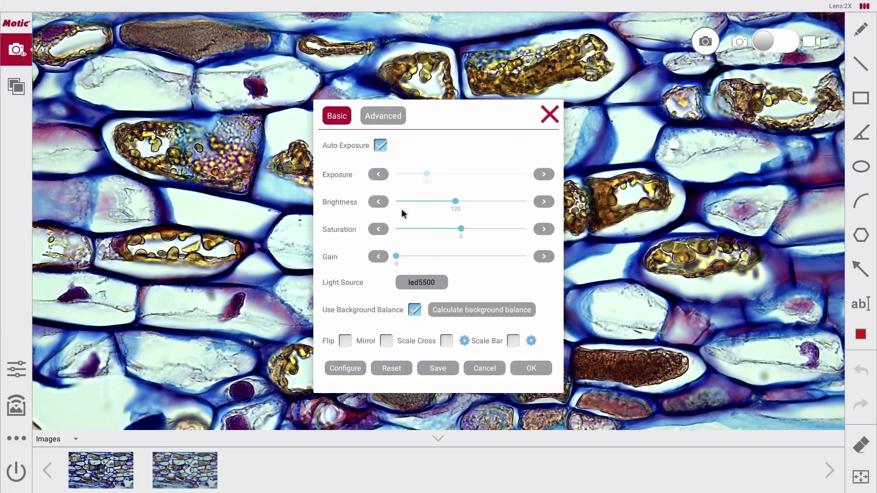
pyautogui.moveTo(462, 201)
pyautogui.mouseDown()
pyautogui.moveTo(519, 201)
pyautogui.moveTo(455, 209)
pyautogui.mouseUp()
pyautogui.click(394, 117)
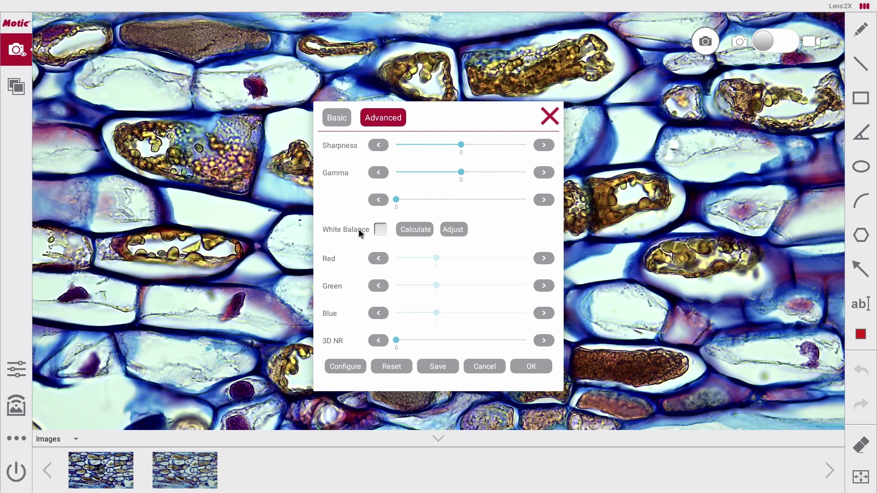
pyautogui.click(334, 120)
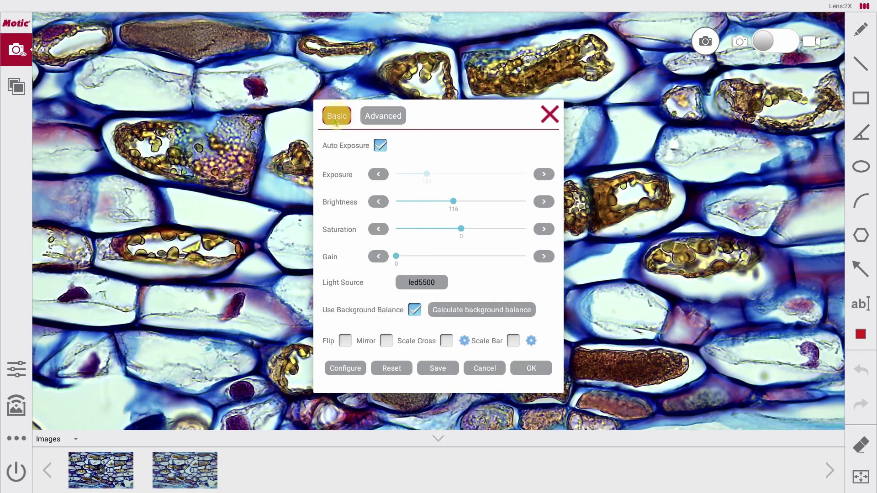
pyautogui.click(336, 369)
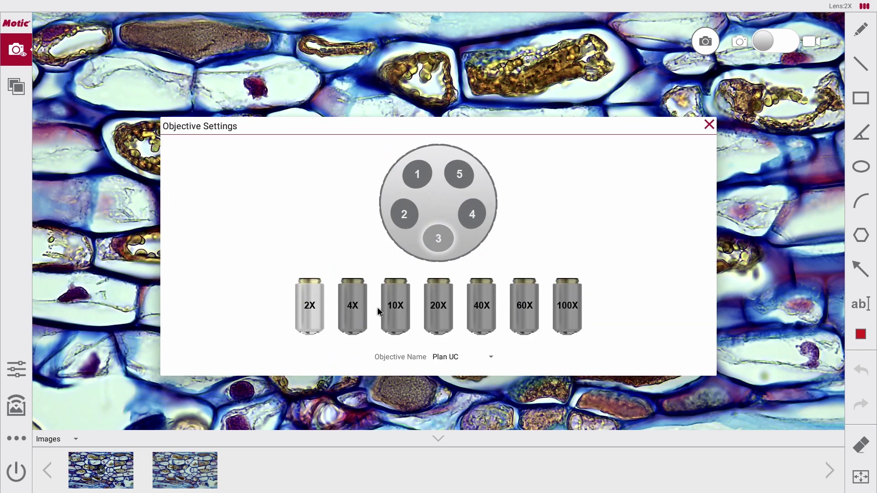
# Select the 4X, 10X and 2X objectives on the turret and set the objective name to LM Plan
pyautogui.click(347, 316)
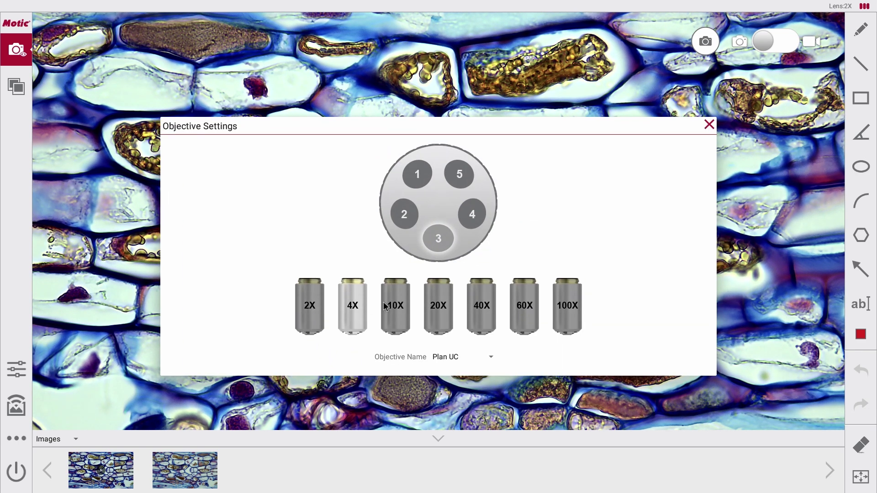
pyautogui.click(383, 302)
pyautogui.click(349, 309)
pyautogui.click(314, 315)
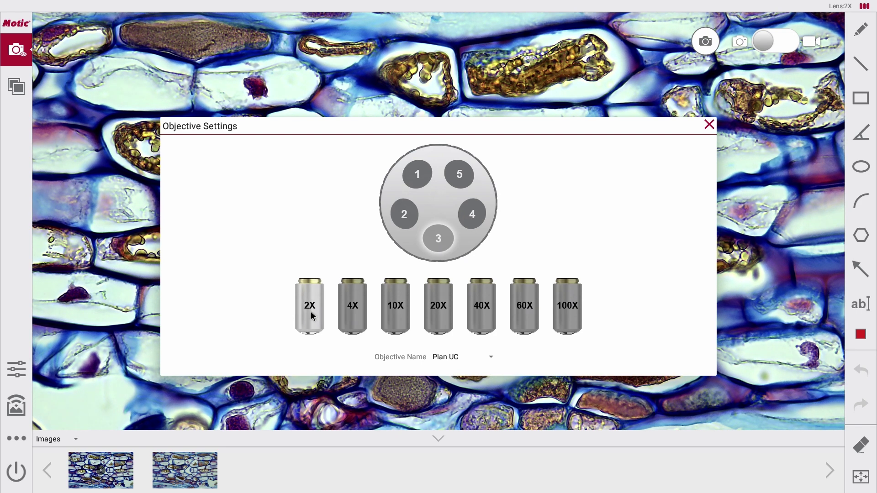
pyautogui.click(446, 357)
pyautogui.click(444, 284)
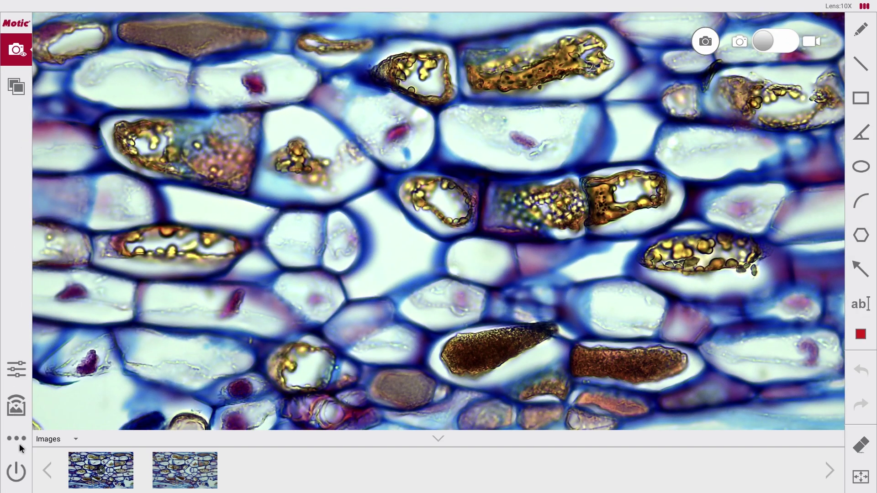
pyautogui.click(21, 438)
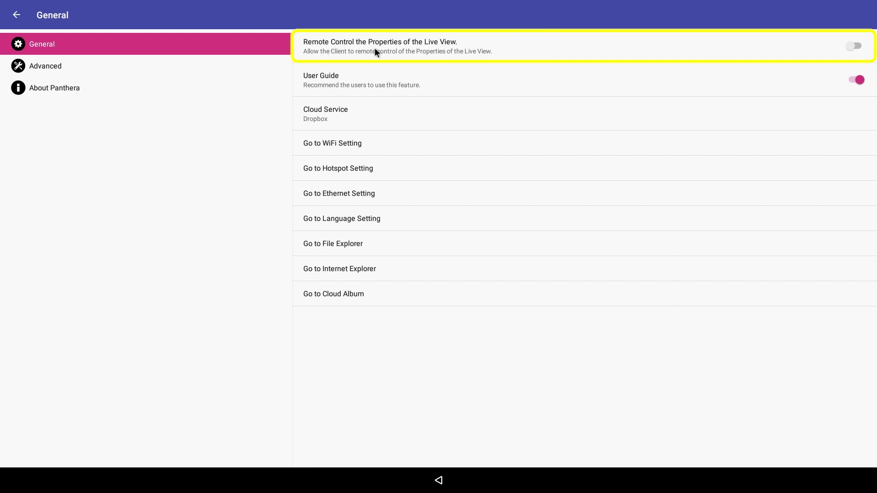
# Turn on live-view remote control, enable the cloud function with Dropbox, and log in
pyautogui.click(852, 45)
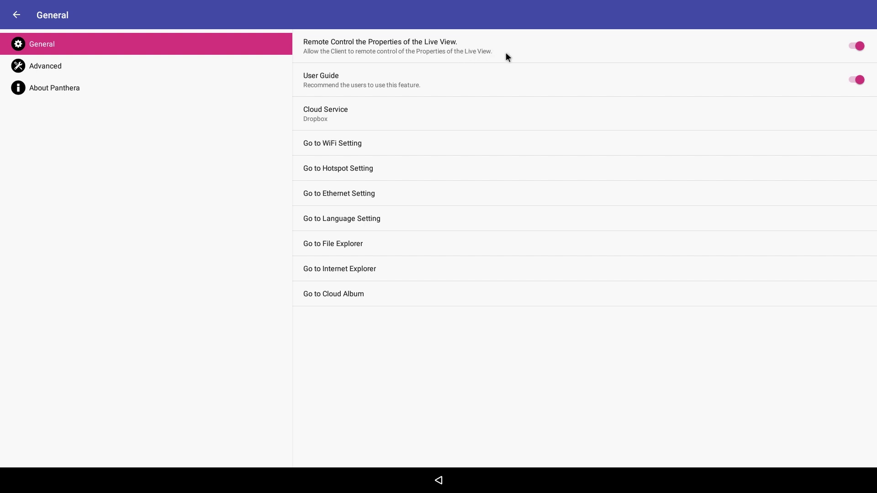
pyautogui.click(415, 119)
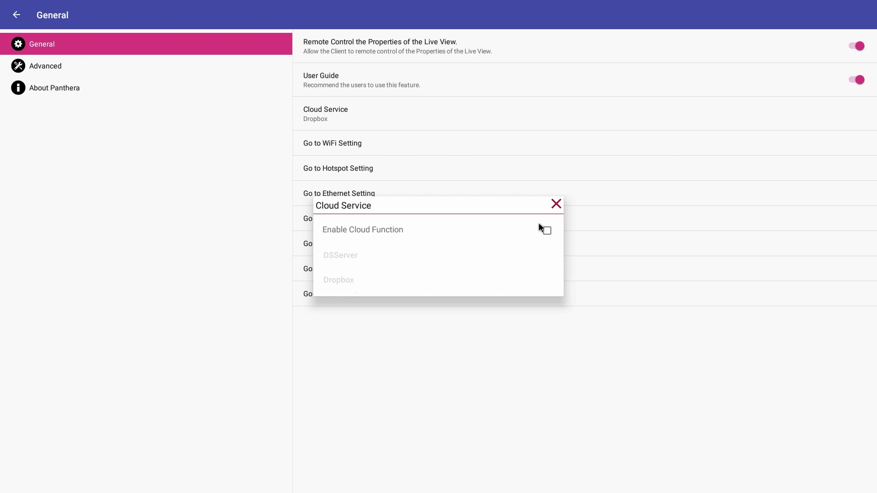
pyautogui.click(546, 229)
pyautogui.click(360, 280)
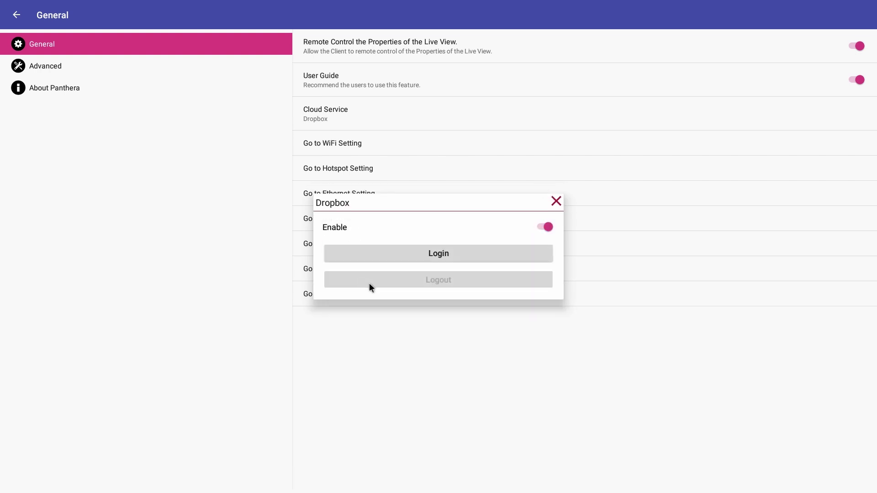
pyautogui.click(443, 255)
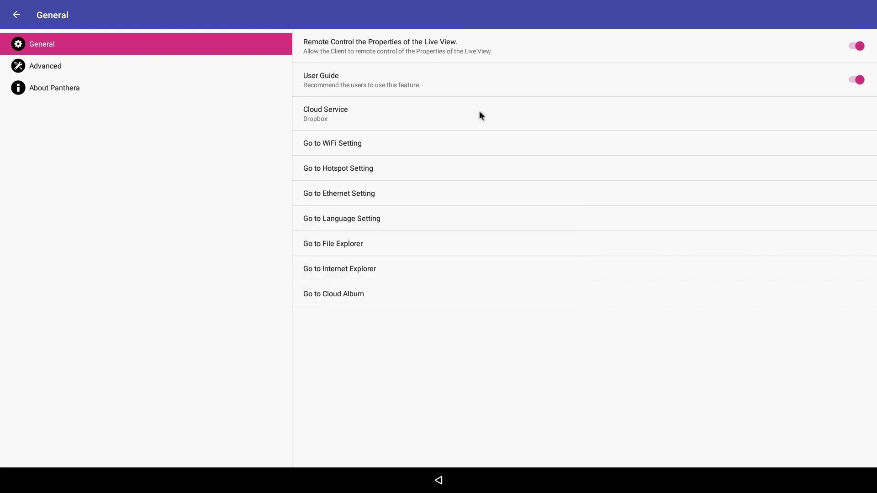
# Go to Android's Wi-Fi settings page showing the Motic_Guest 2.4 connection
pyautogui.click(472, 143)
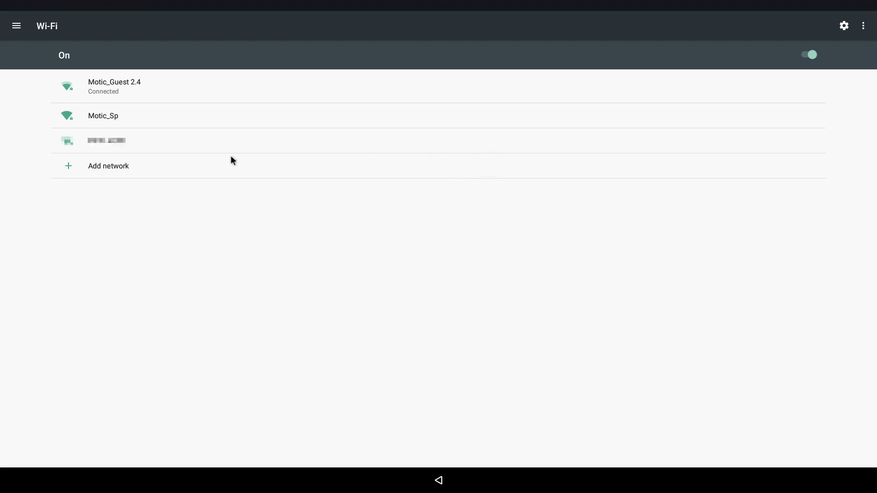